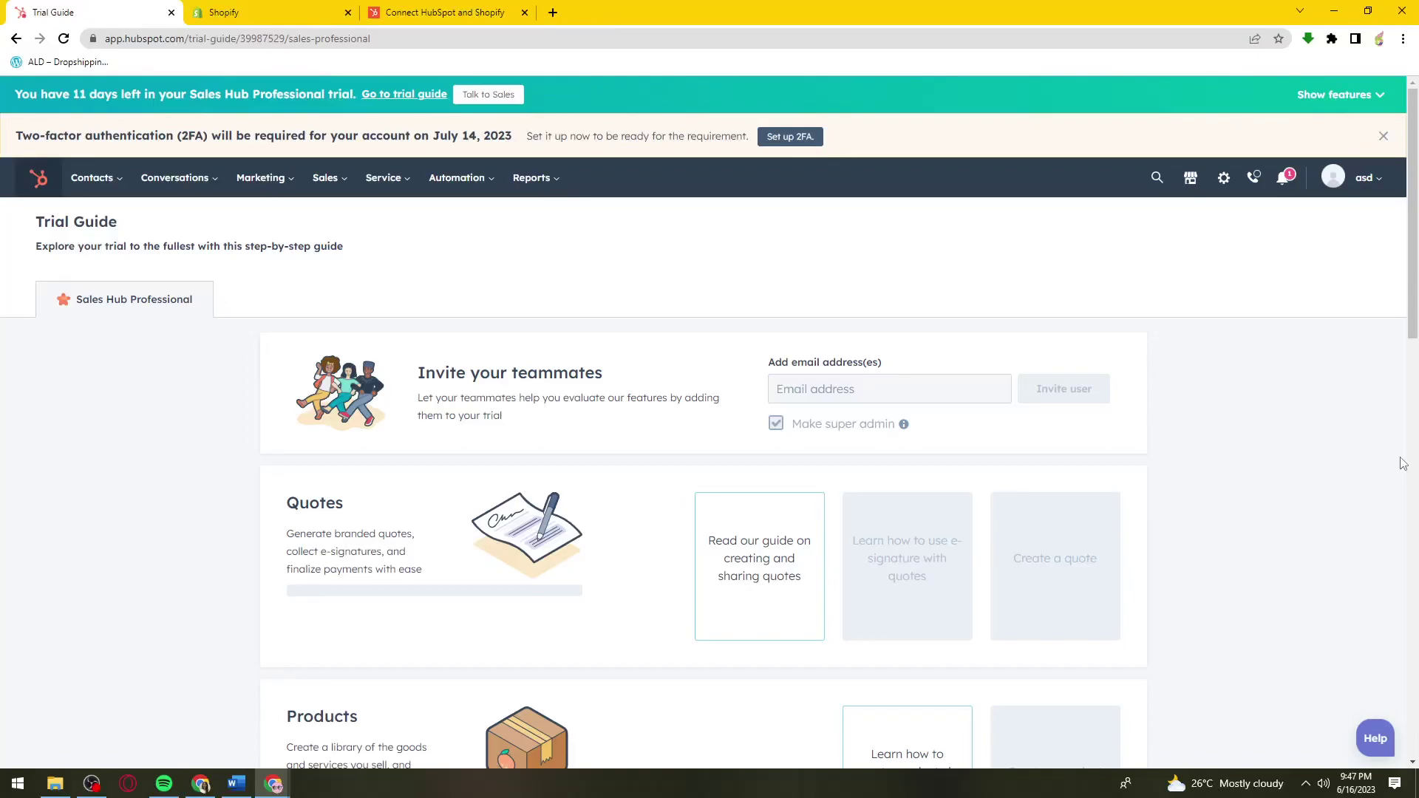
- Dismiss the 2FA notice on the HubSpot Trial Guide and switch to the Shopify admin tab
click(1383, 136)
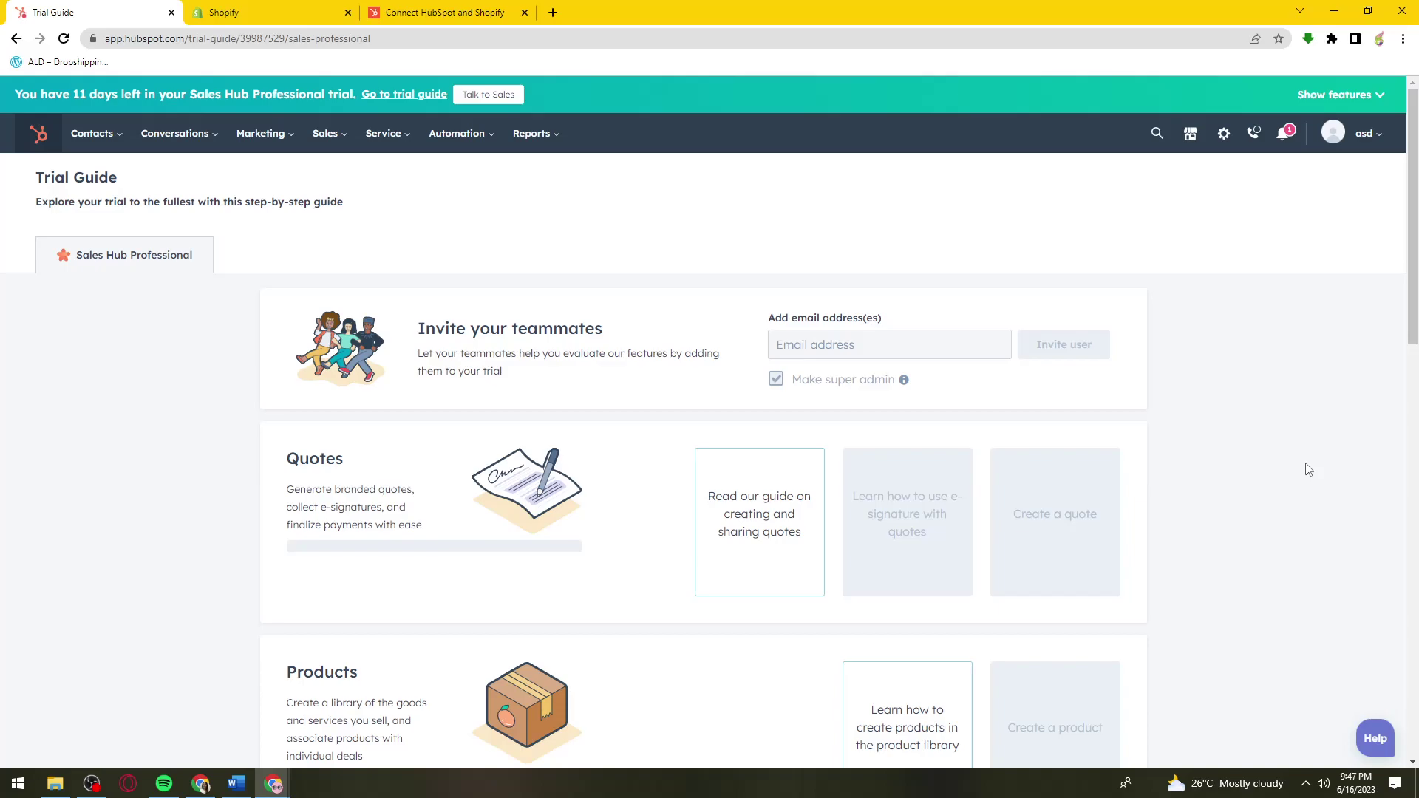
click(296, 8)
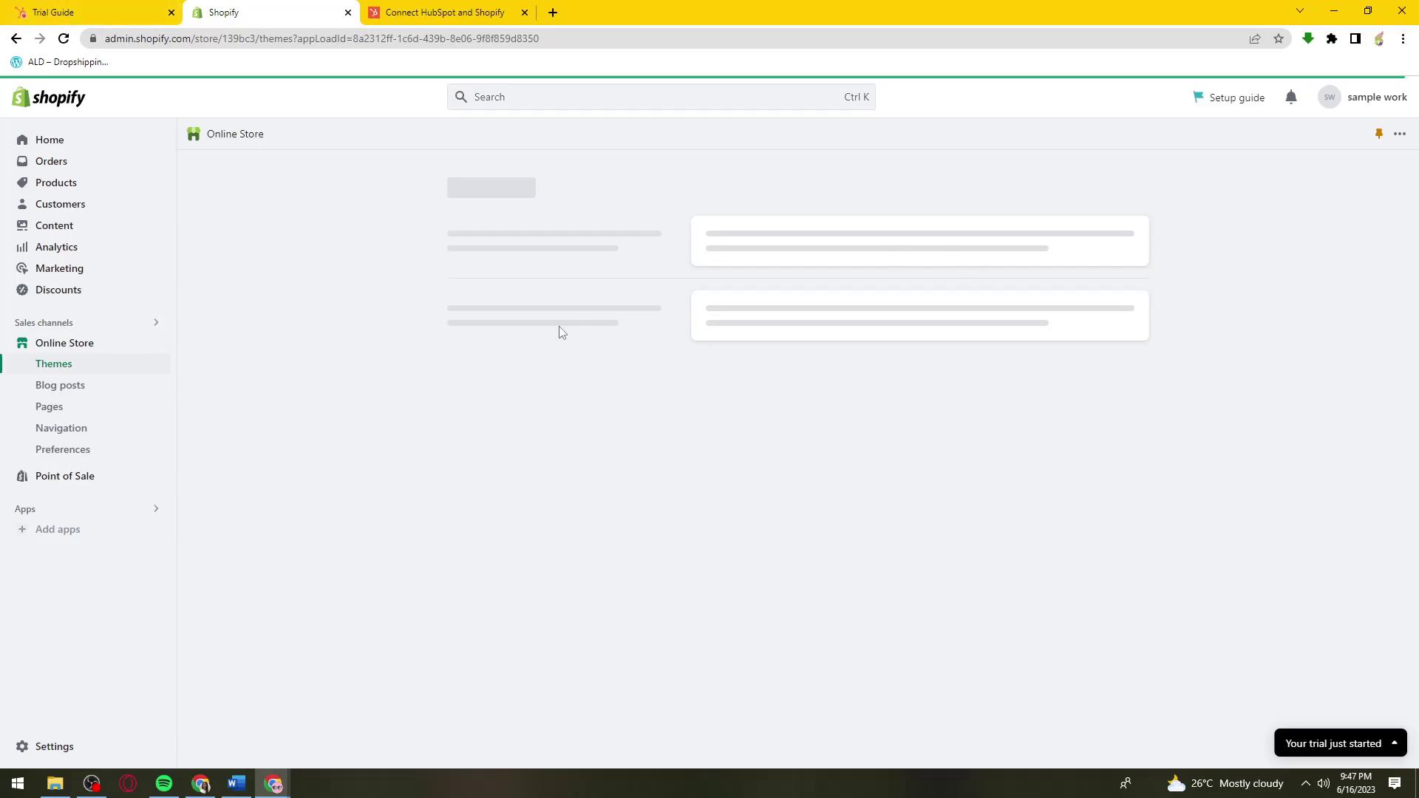
- Reload the Shopify Themes page, then go back to the HubSpot Trial Guide
click(63, 38)
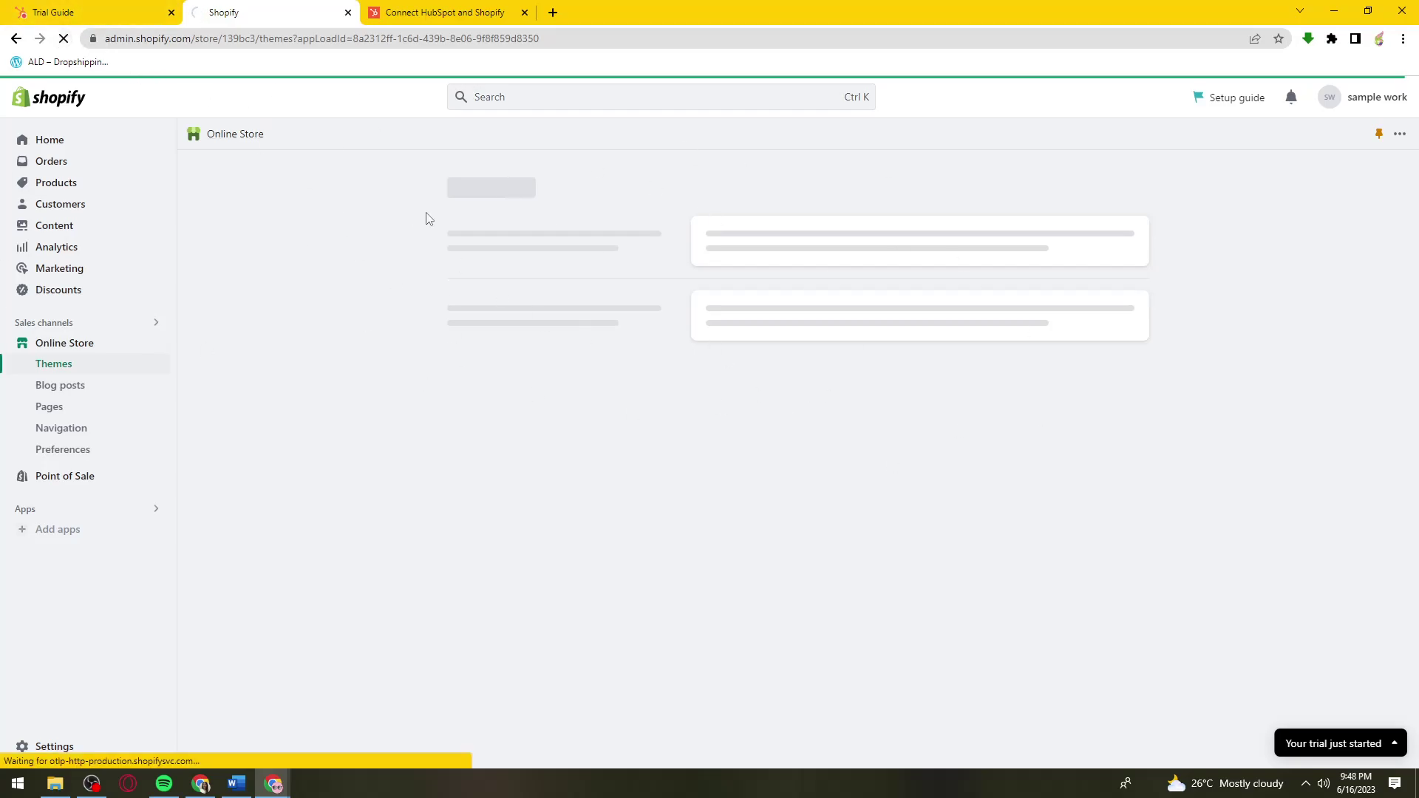
click(91, 6)
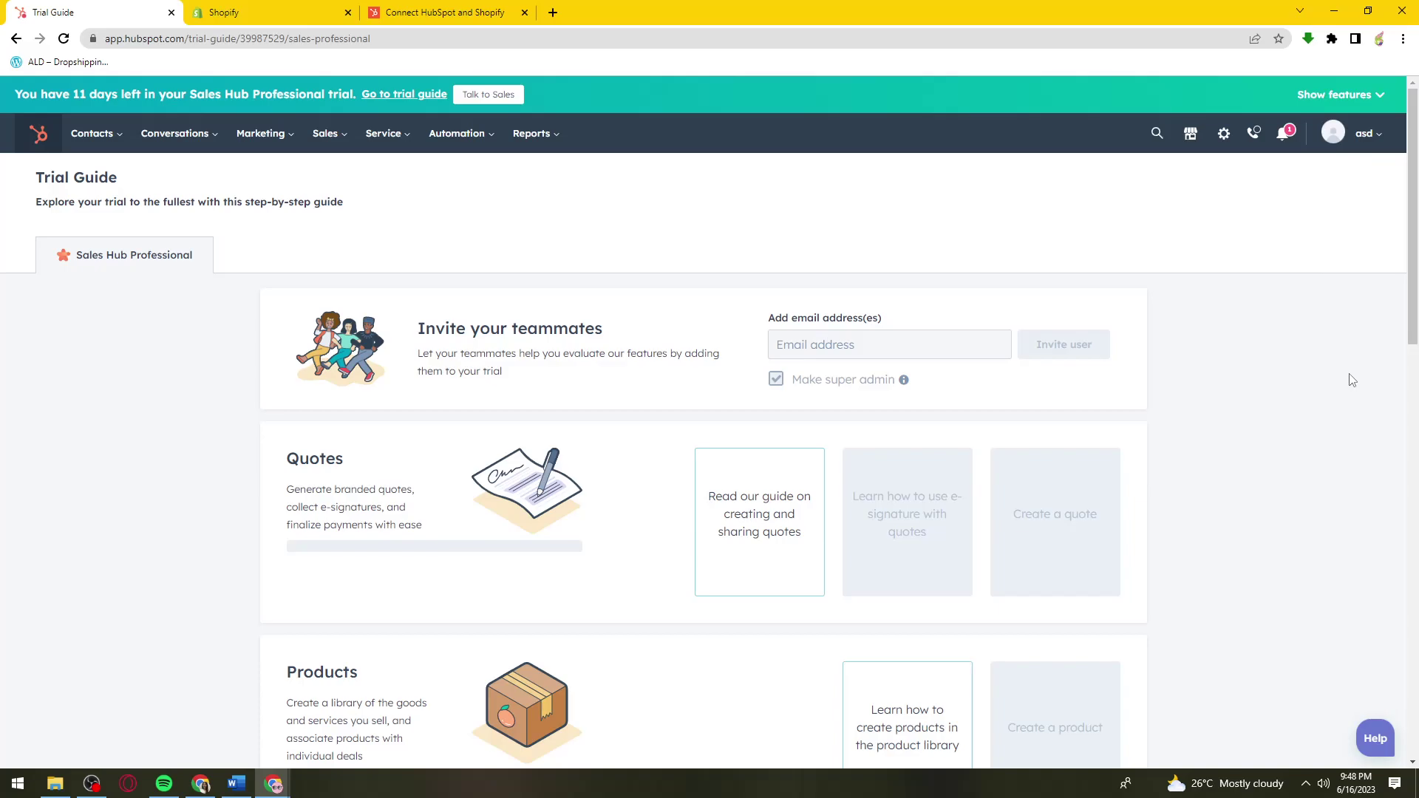
- Go to Settings > Integrations > Connected Apps, which lists no connected apps
click(1223, 135)
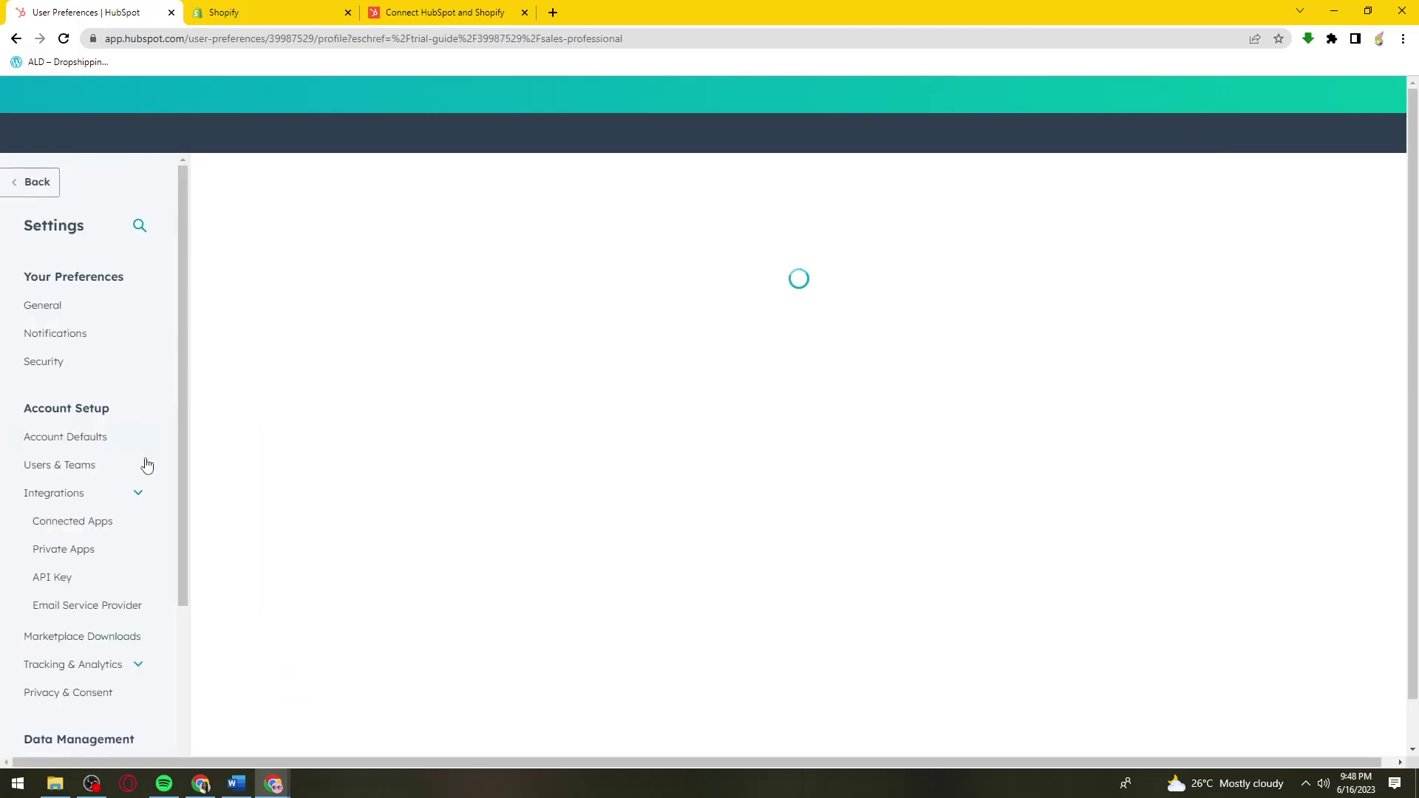
scroll(147, 464, down, 2)
click(140, 349)
click(139, 348)
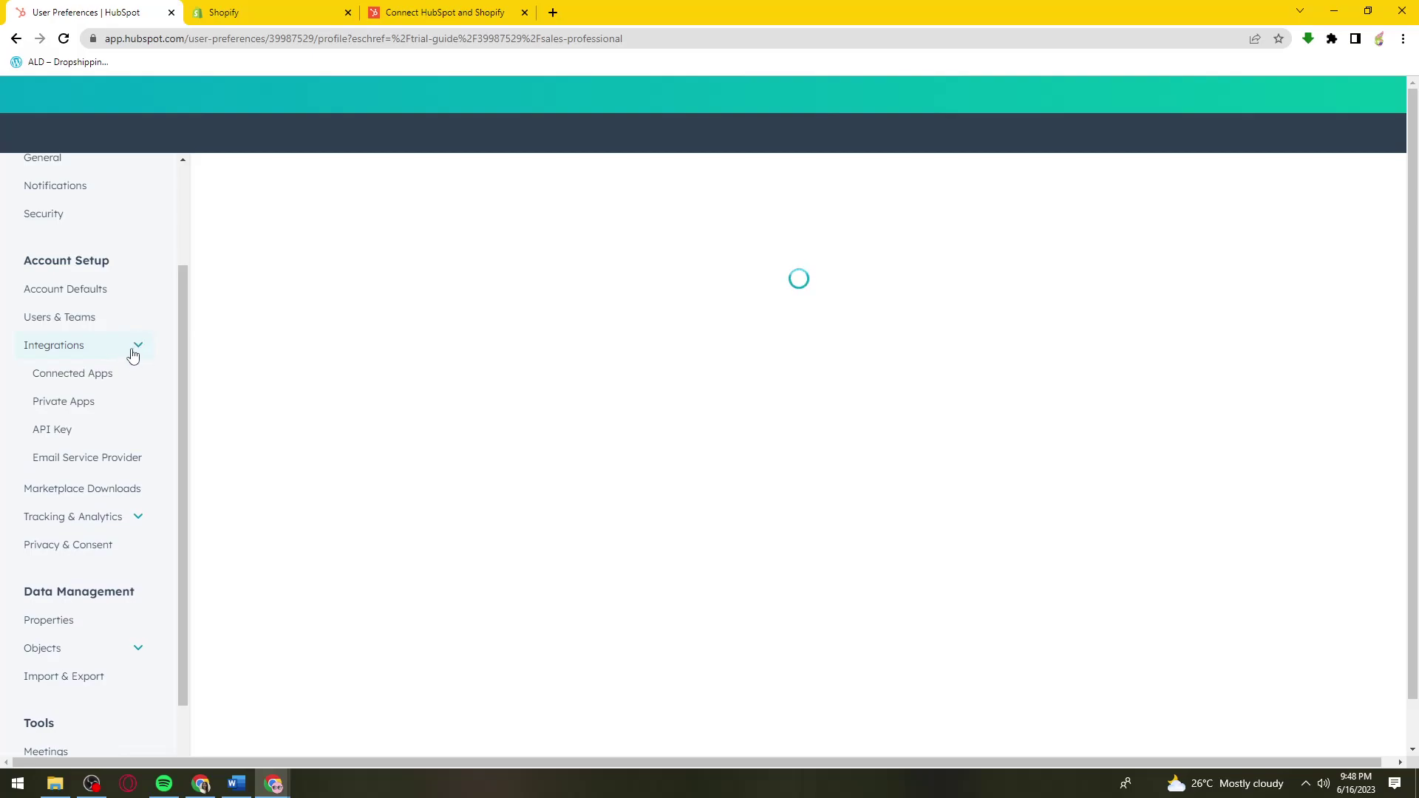
click(102, 383)
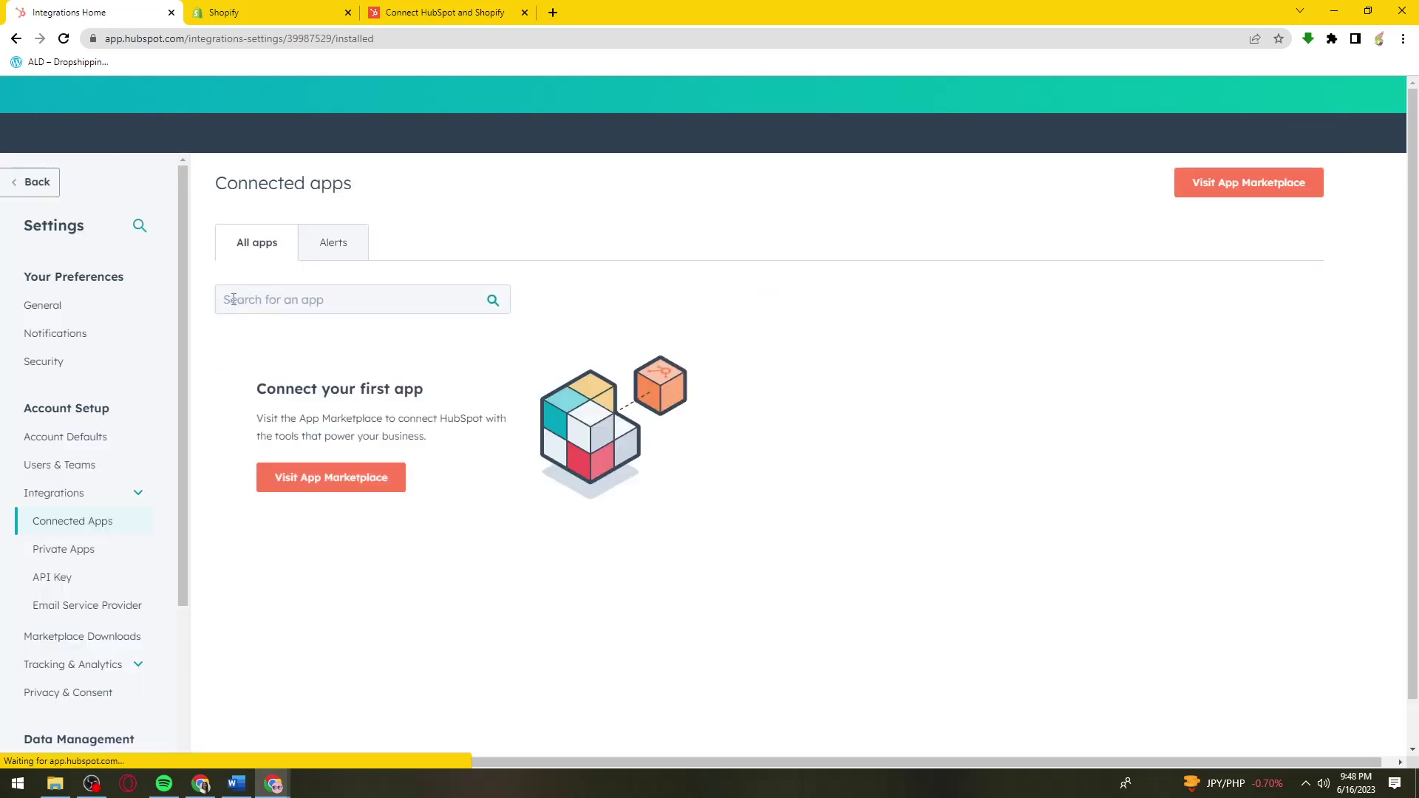
- Search connected apps for 'shopify', then carry that search into the App Marketplace
click(295, 295)
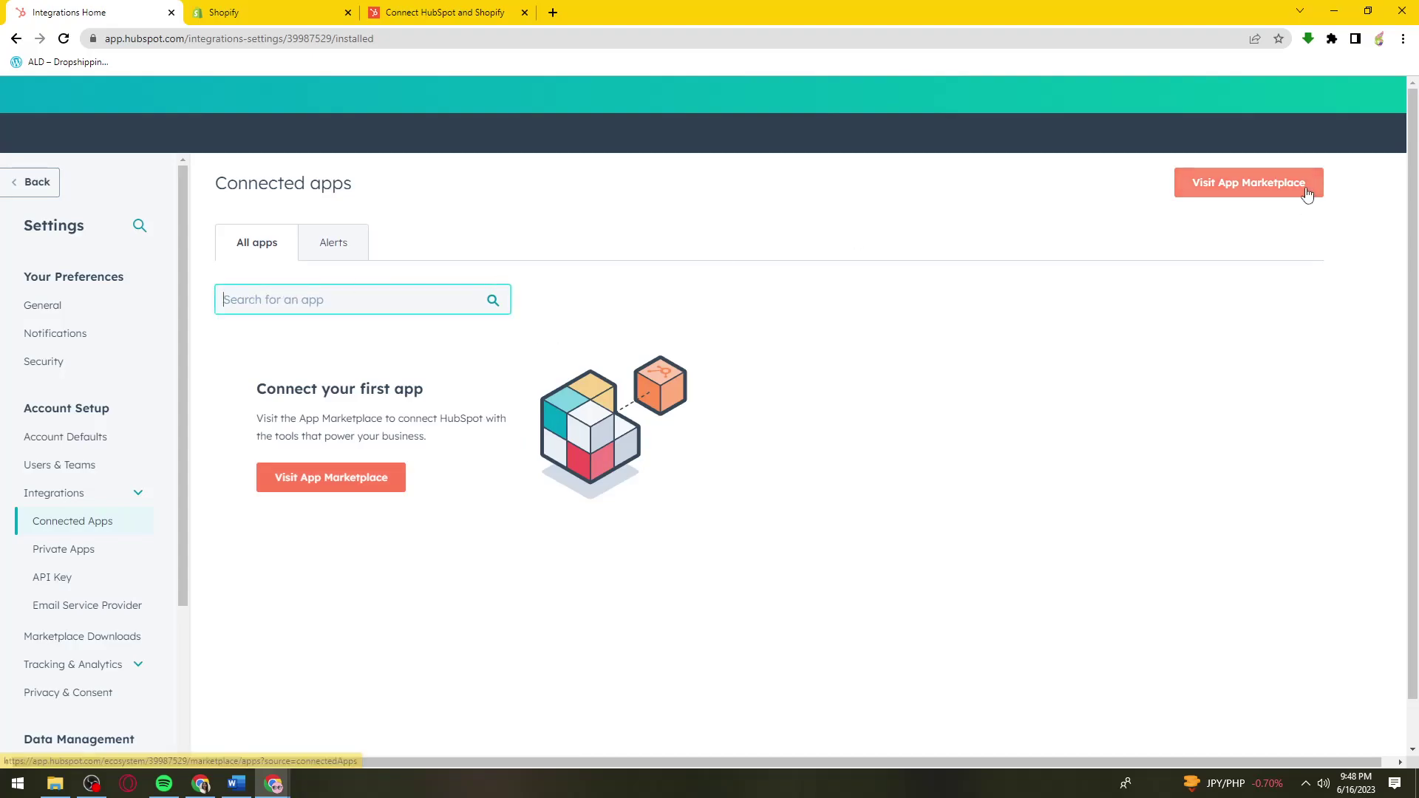
text(s)
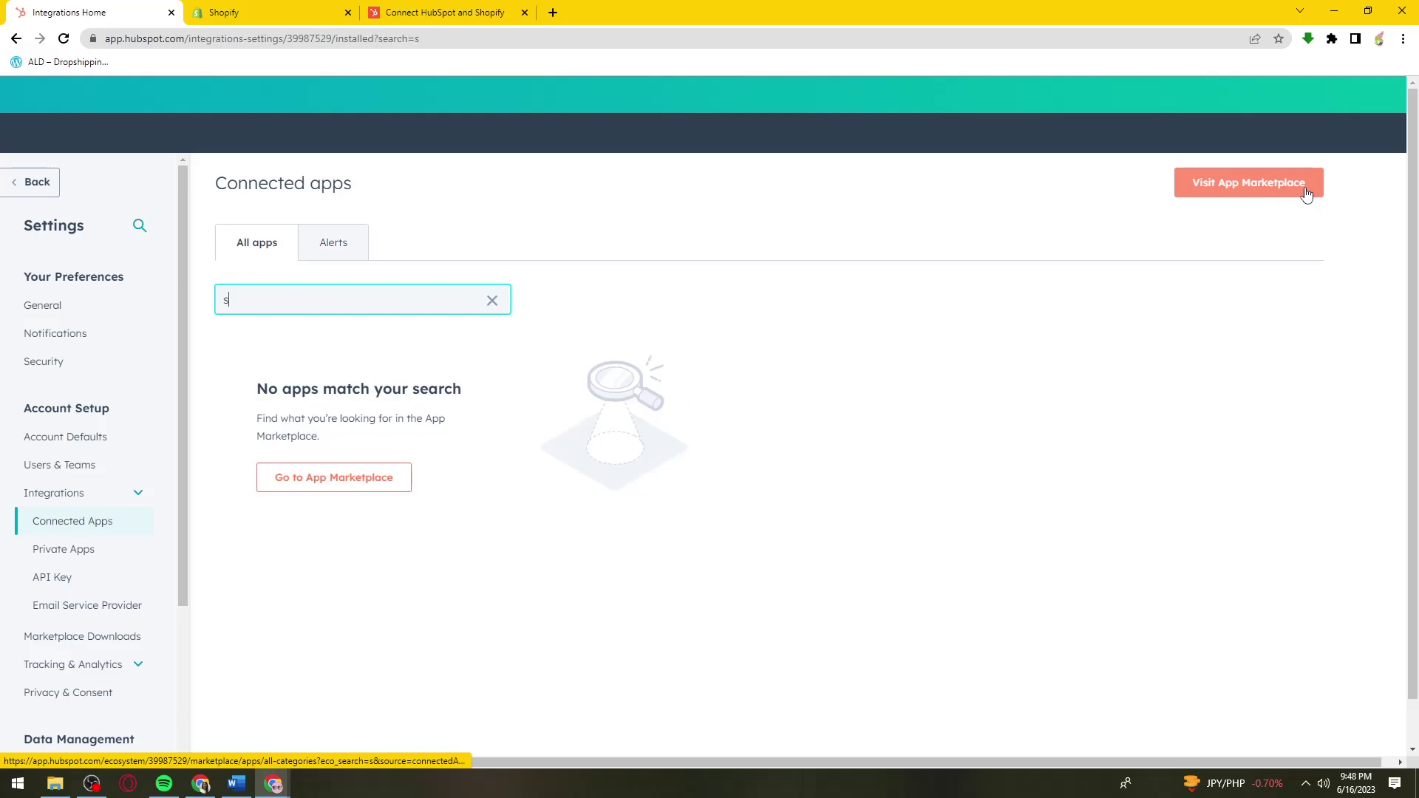
text(hopify)
click(350, 493)
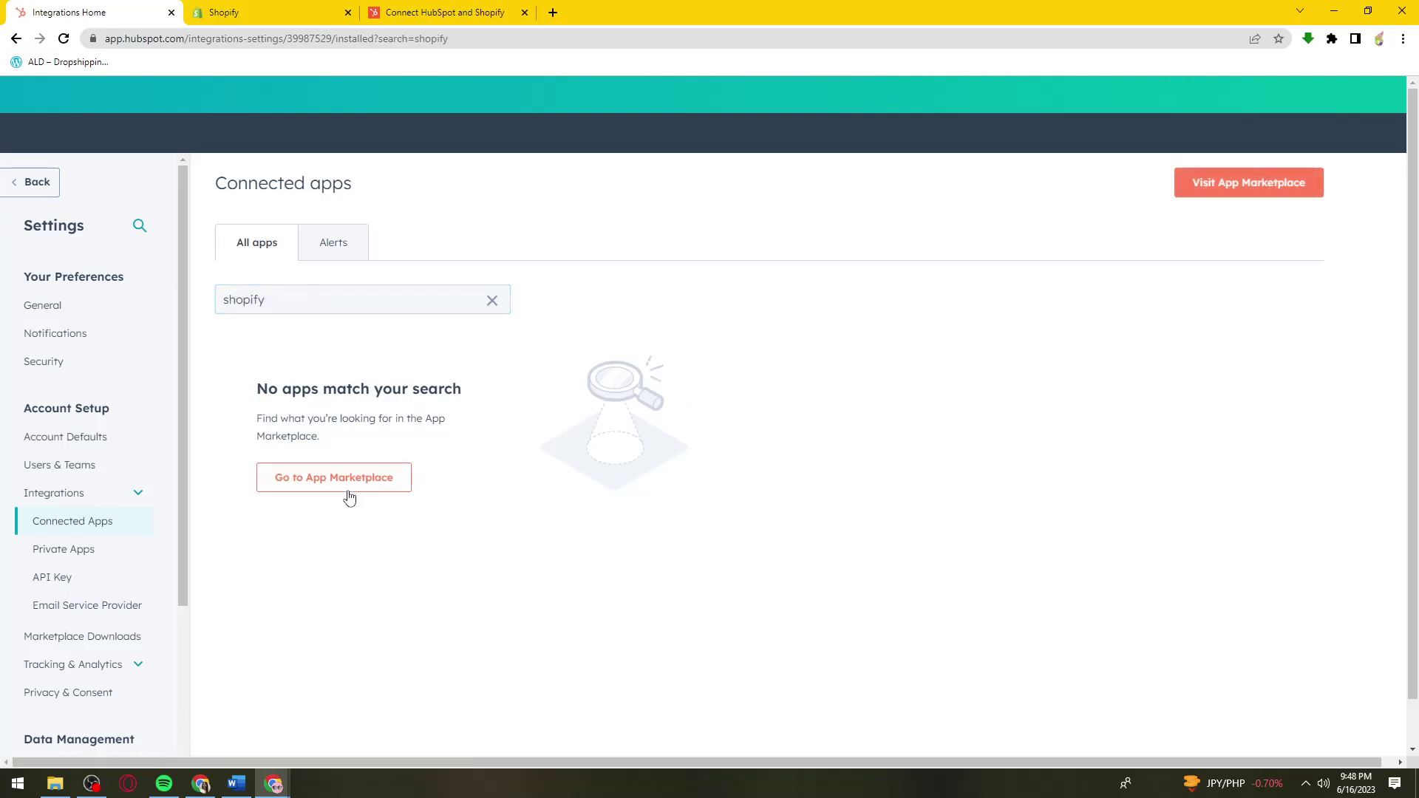
click(350, 491)
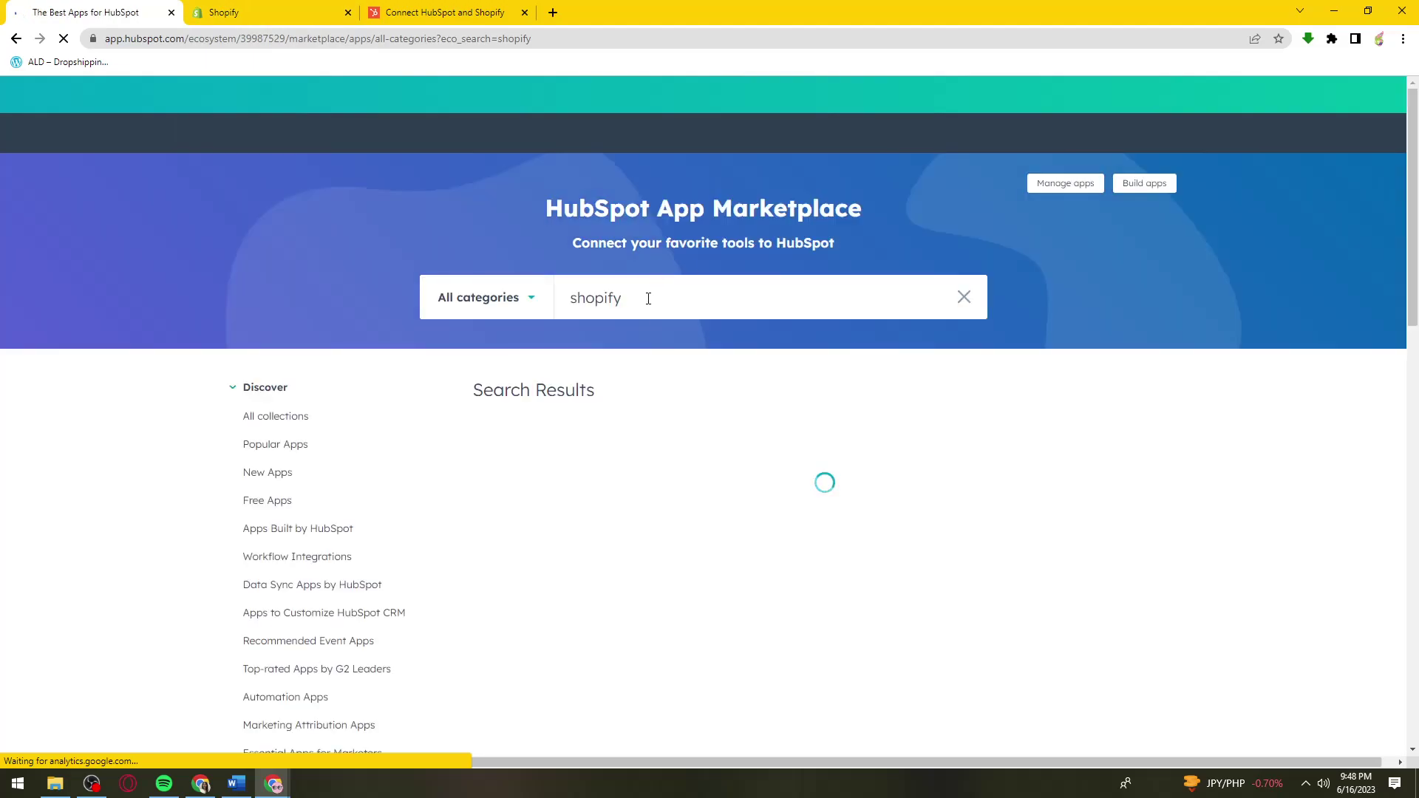
- Pick the Shopify app from the marketplace suggestions and open its setup guide article
click(665, 301)
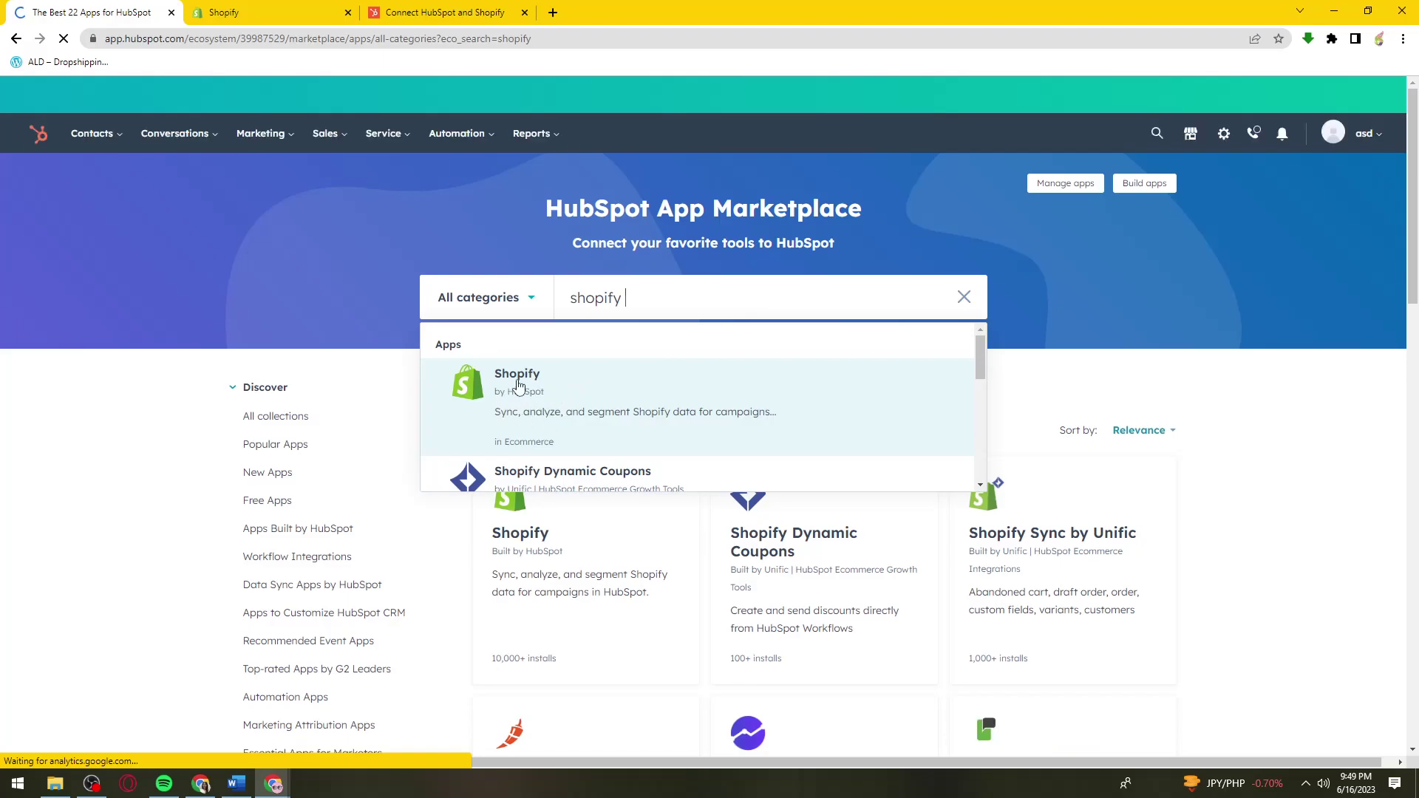
click(516, 411)
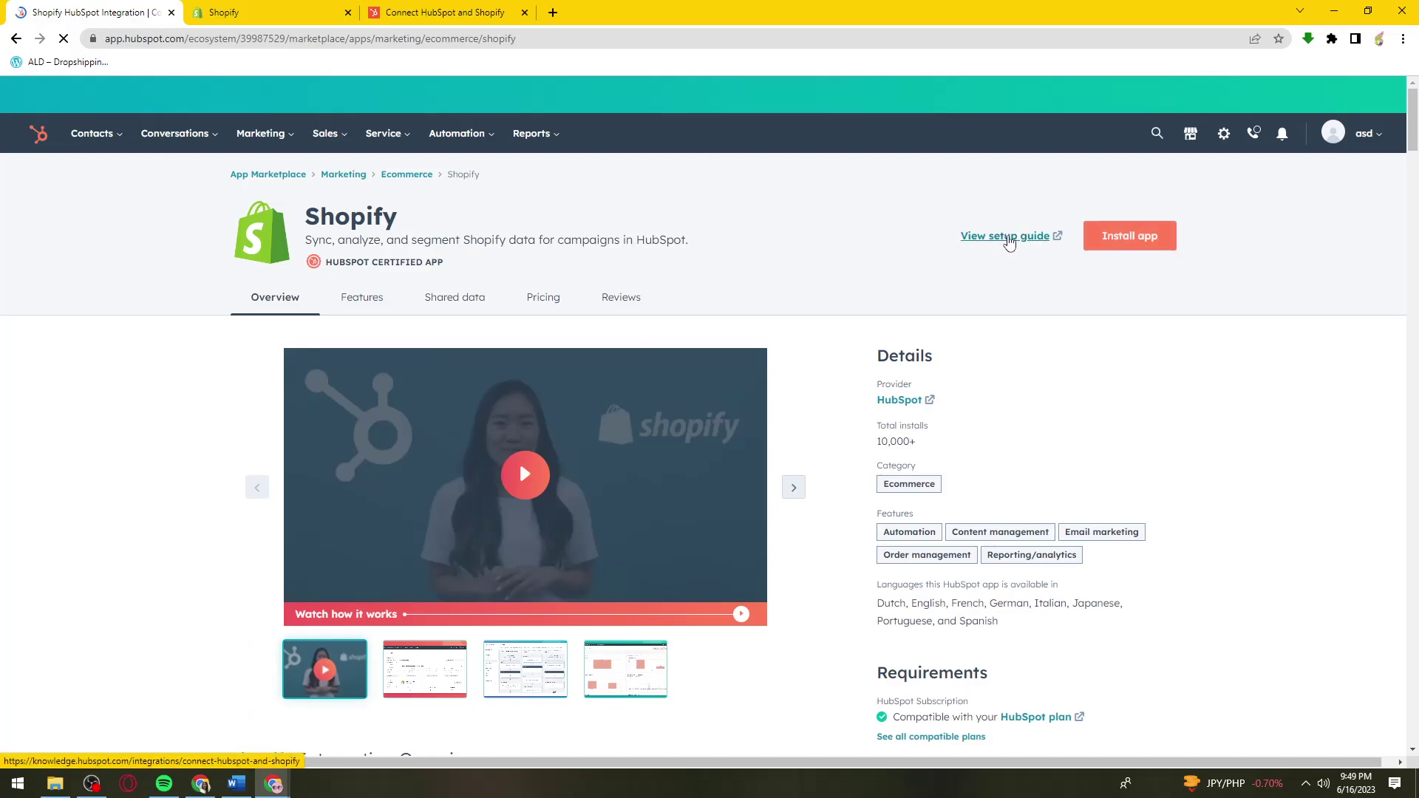
click(1003, 229)
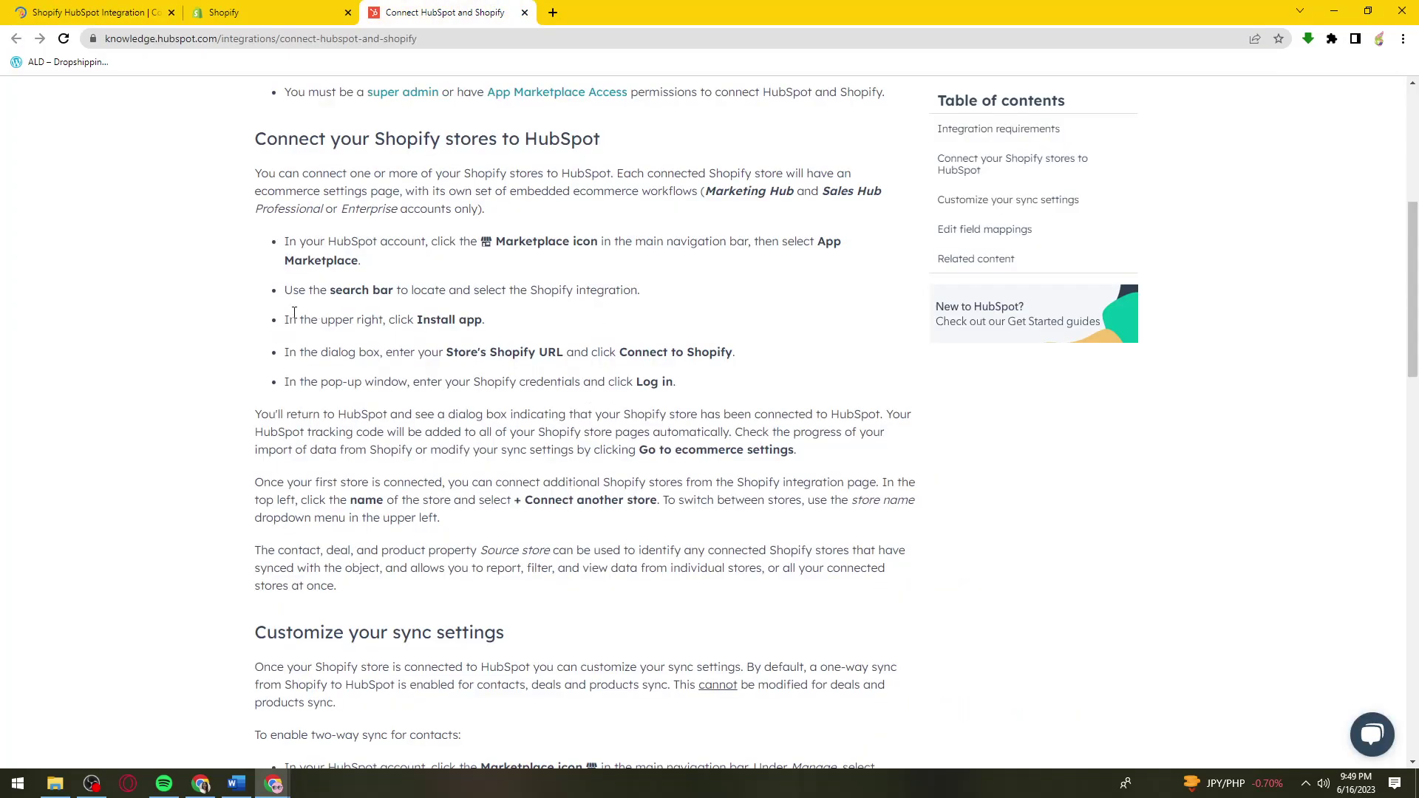
- Highlight the guide's find-and-install steps, then start the Shopify app install from its listing
drag(292, 291, 651, 295)
drag(286, 319, 453, 319)
key(ctrl+1)
click(1139, 238)
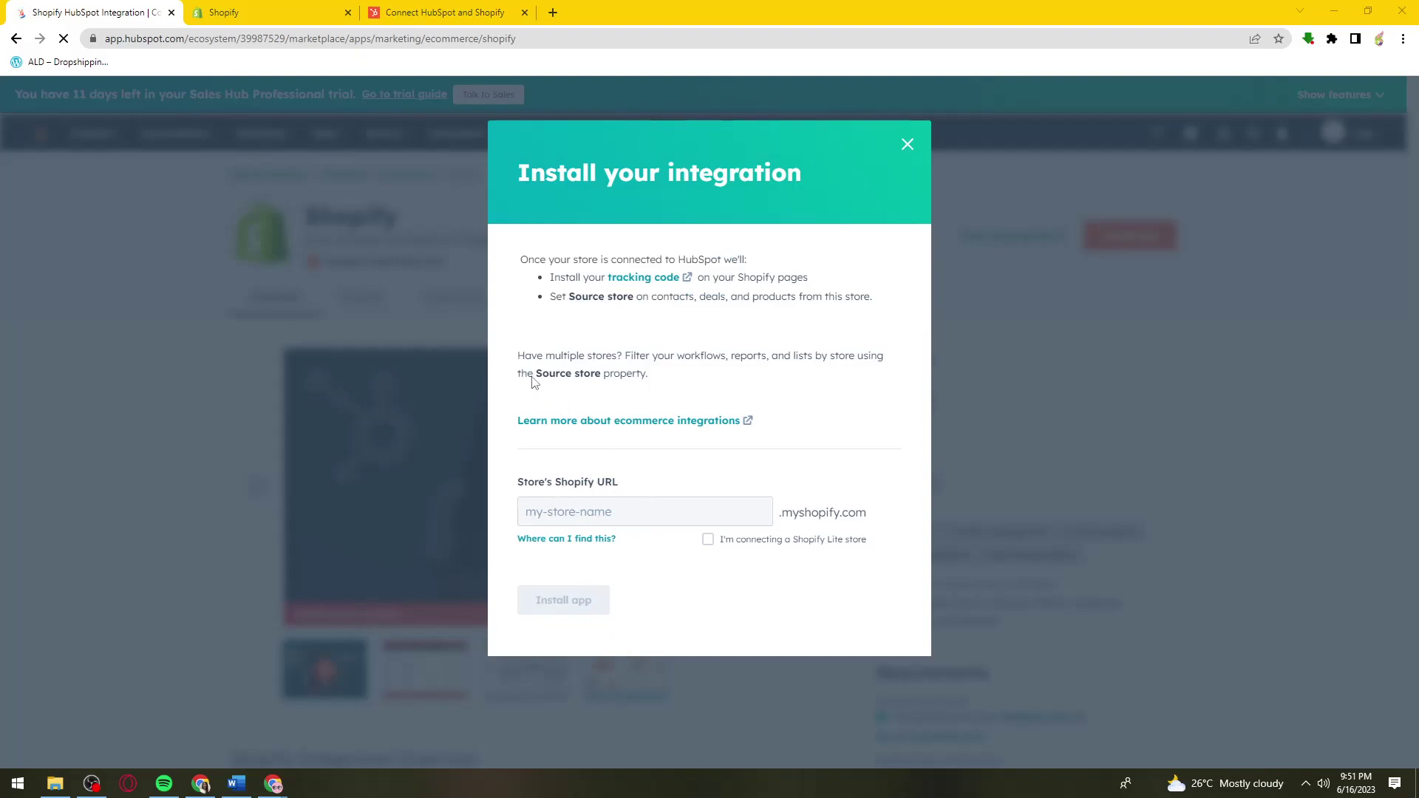
- Open the My Store storefront in a new tab and copy its subdomain 139bc3
click(274, 7)
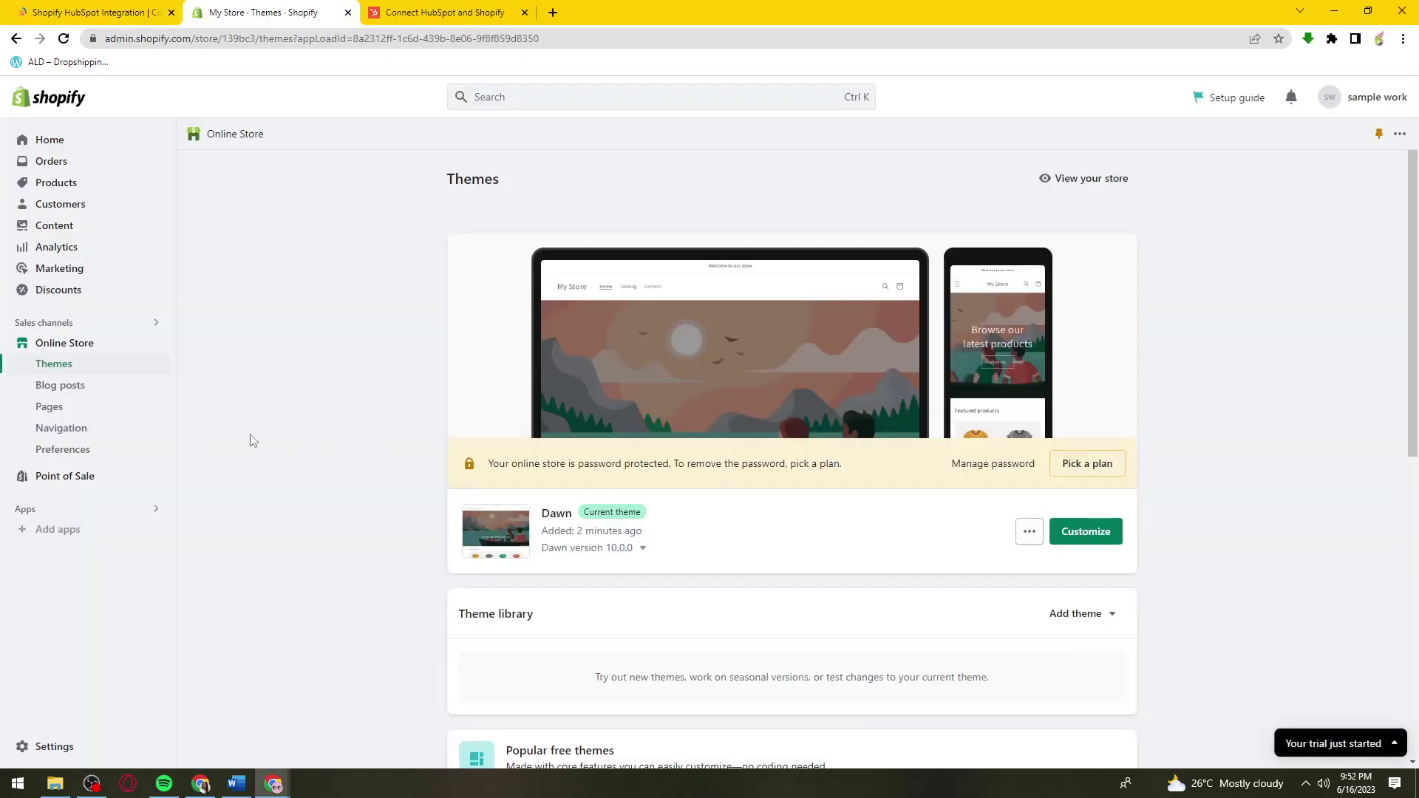
click(1105, 178)
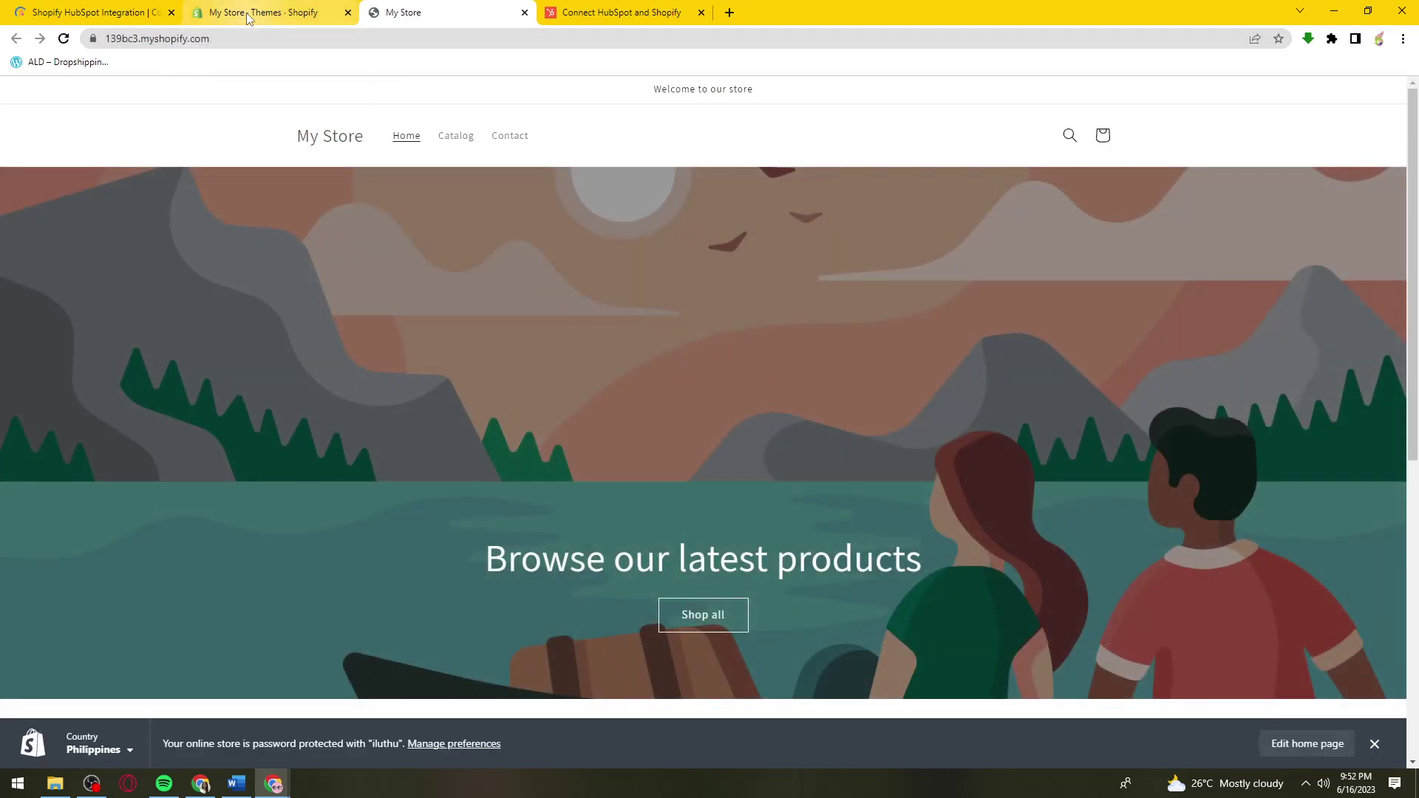
drag(136, 38, 104, 38)
key(ctrl+c)
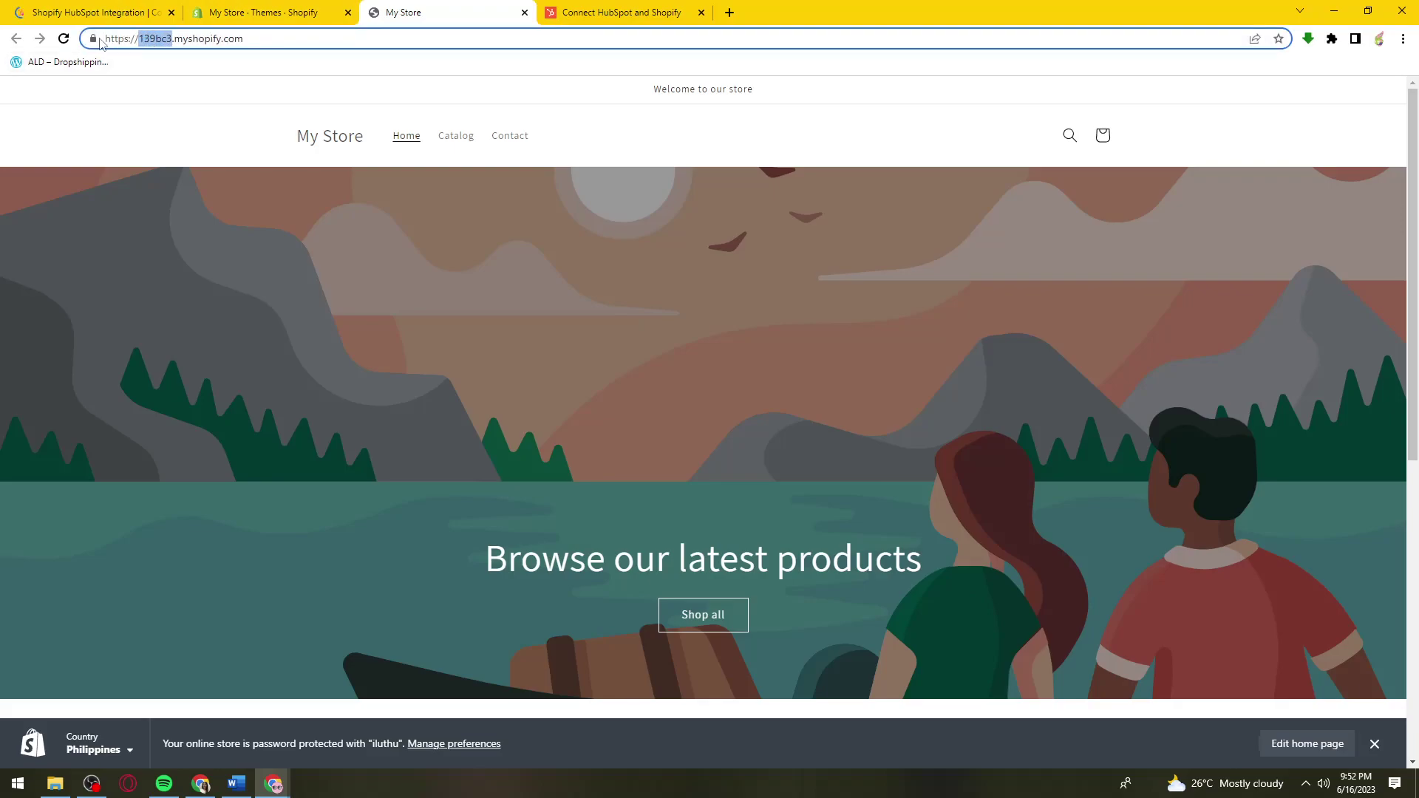
click(173, 39)
- Paste 139bc3 as the store's Shopify URL in HubSpot's install dialog and start the install
click(133, 13)
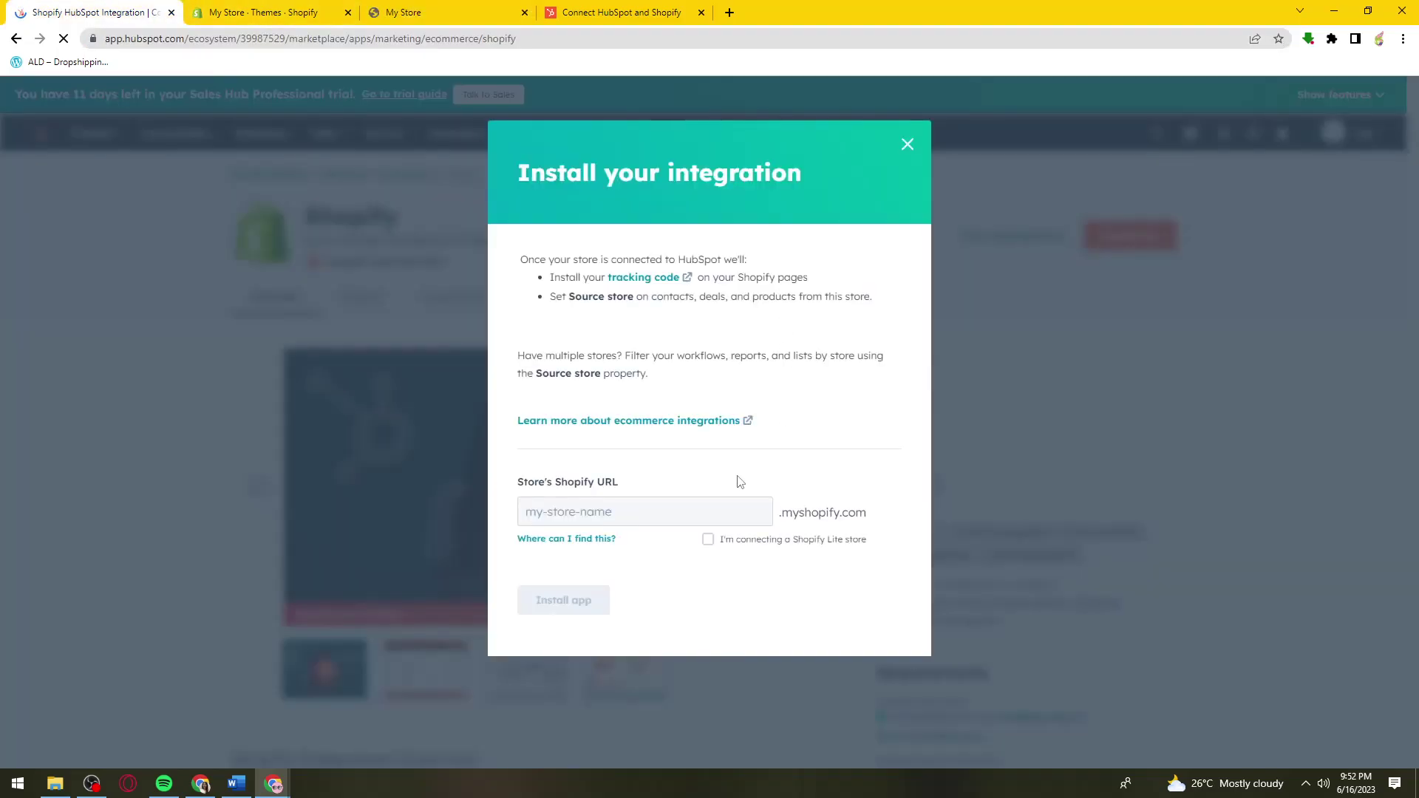
key(ctrl+v)
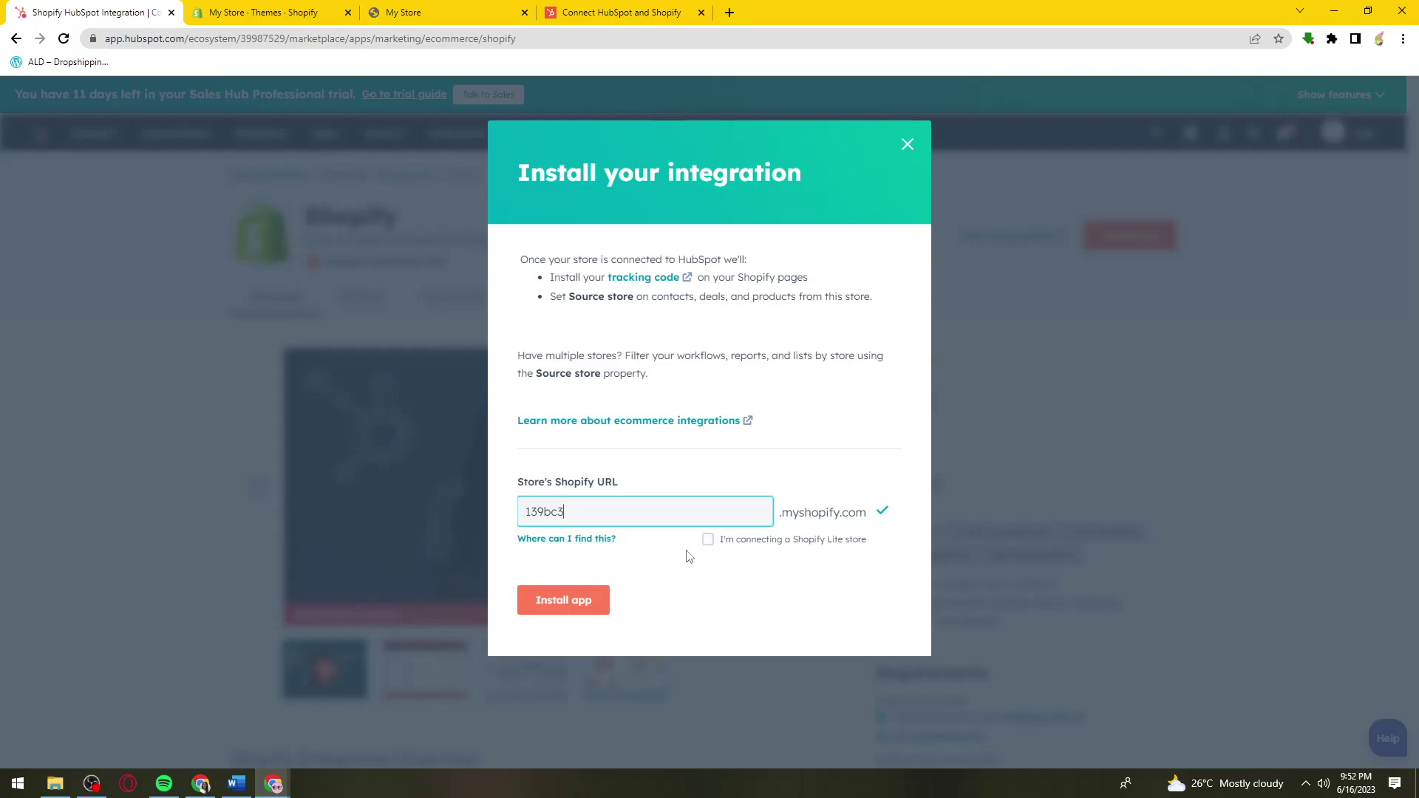
click(591, 612)
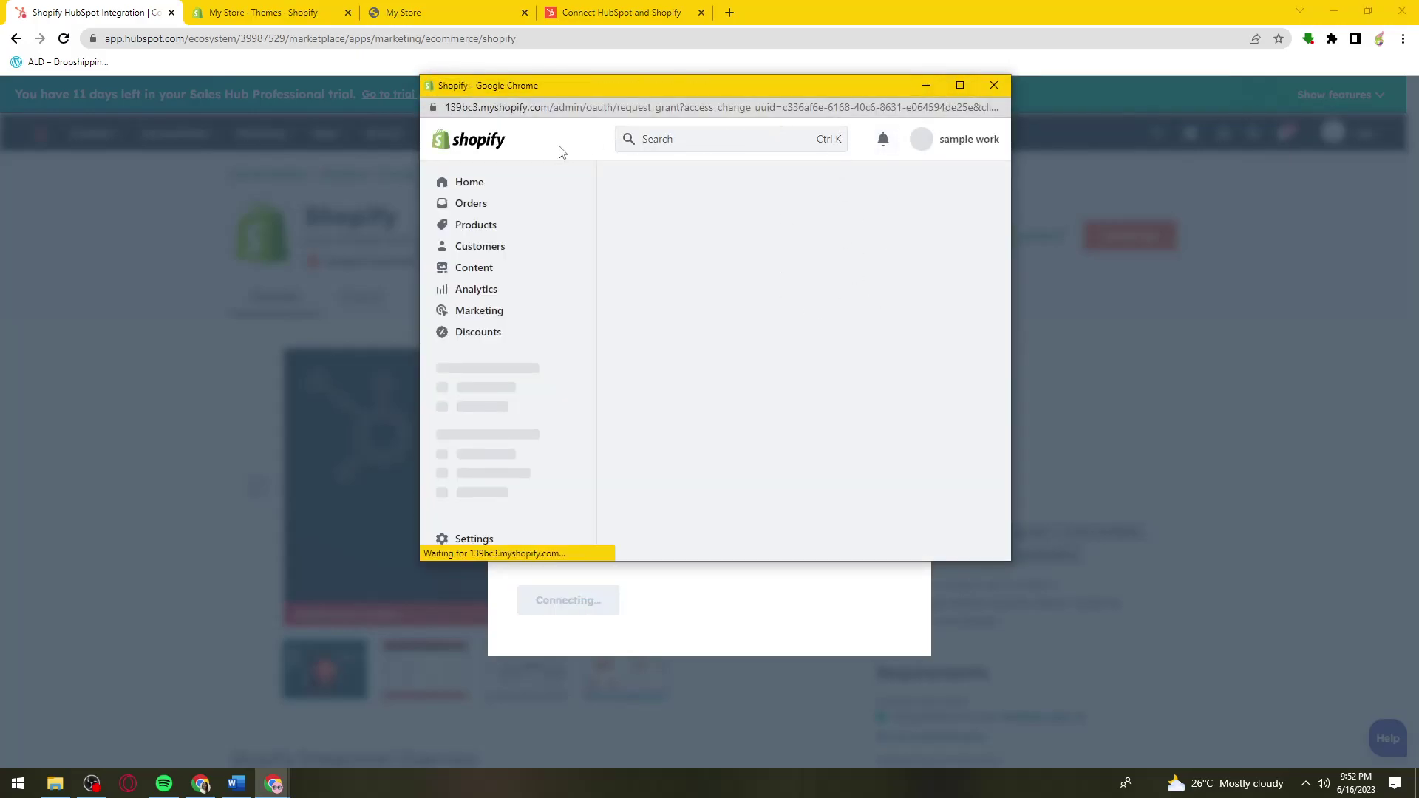
- In Shopify's pop-up, collapse the trial notice and approve installing HubSpot on My Store
drag(657, 86, 622, 119)
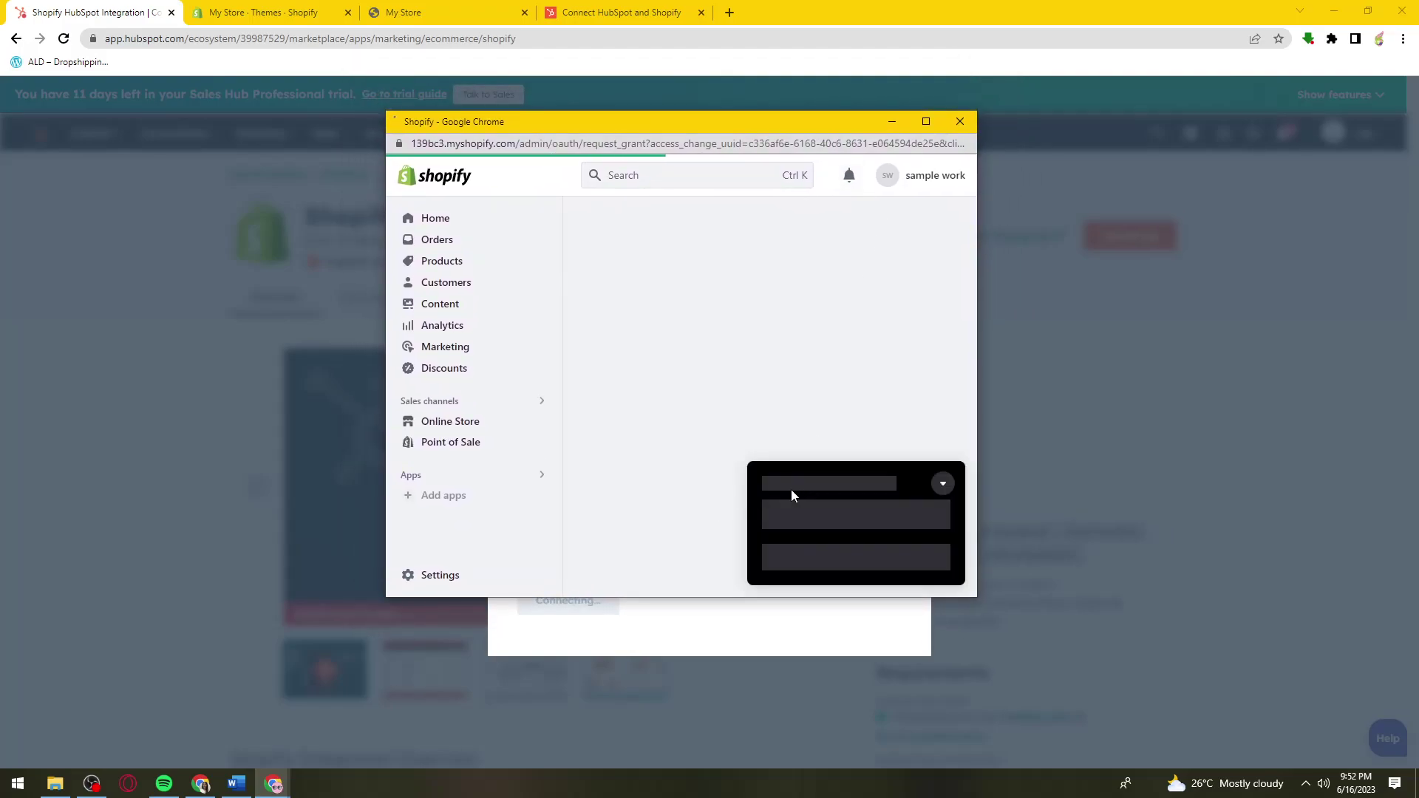
click(942, 449)
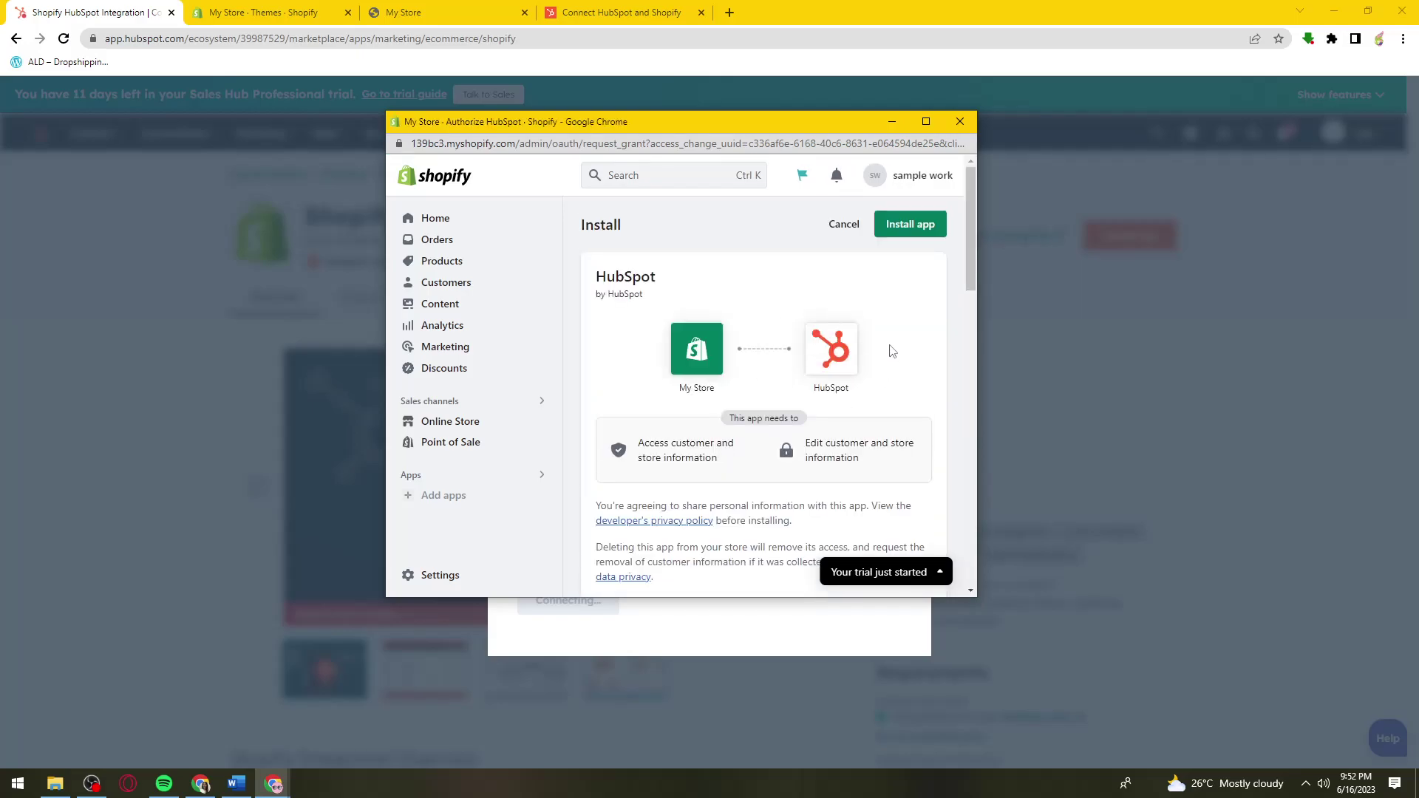
click(916, 231)
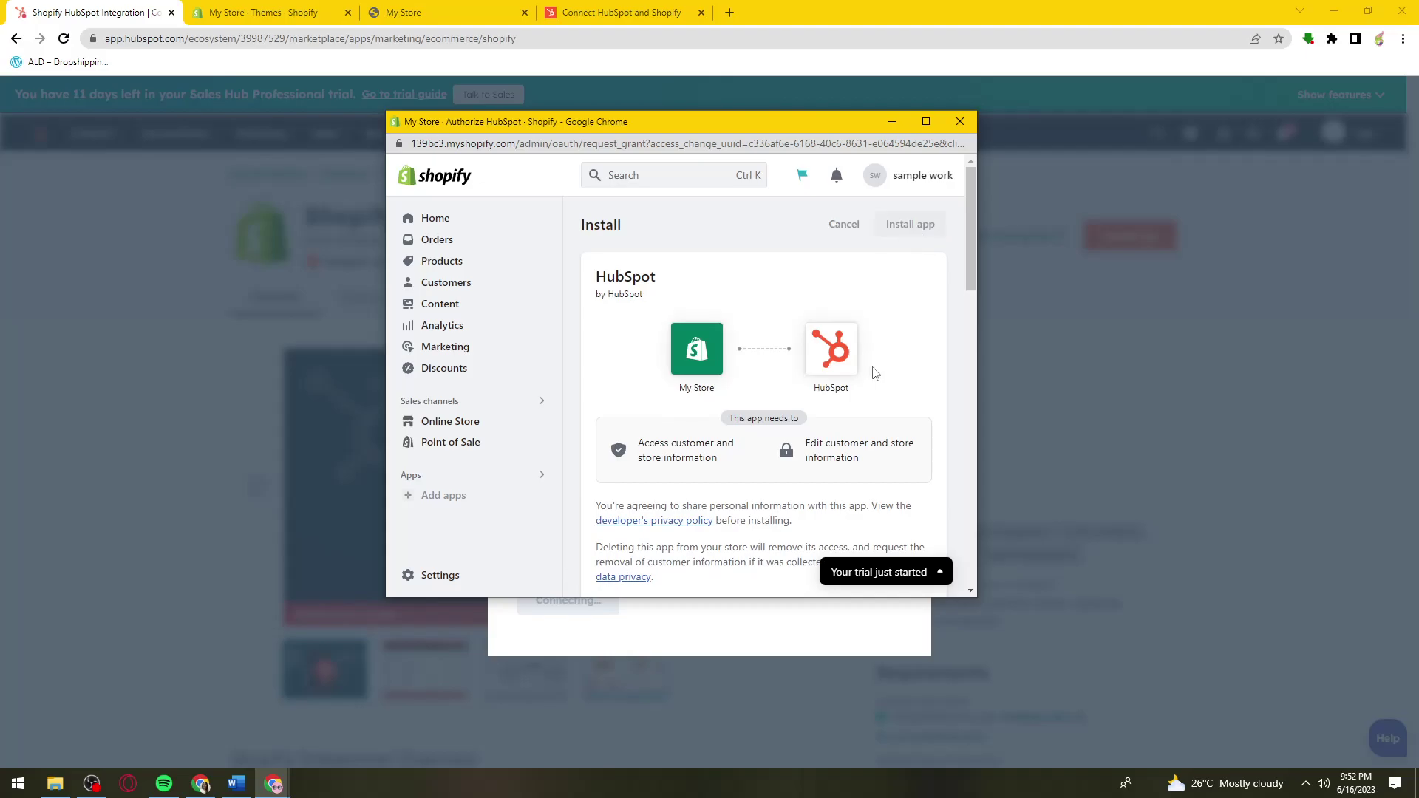
scroll(875, 371, down, 4)
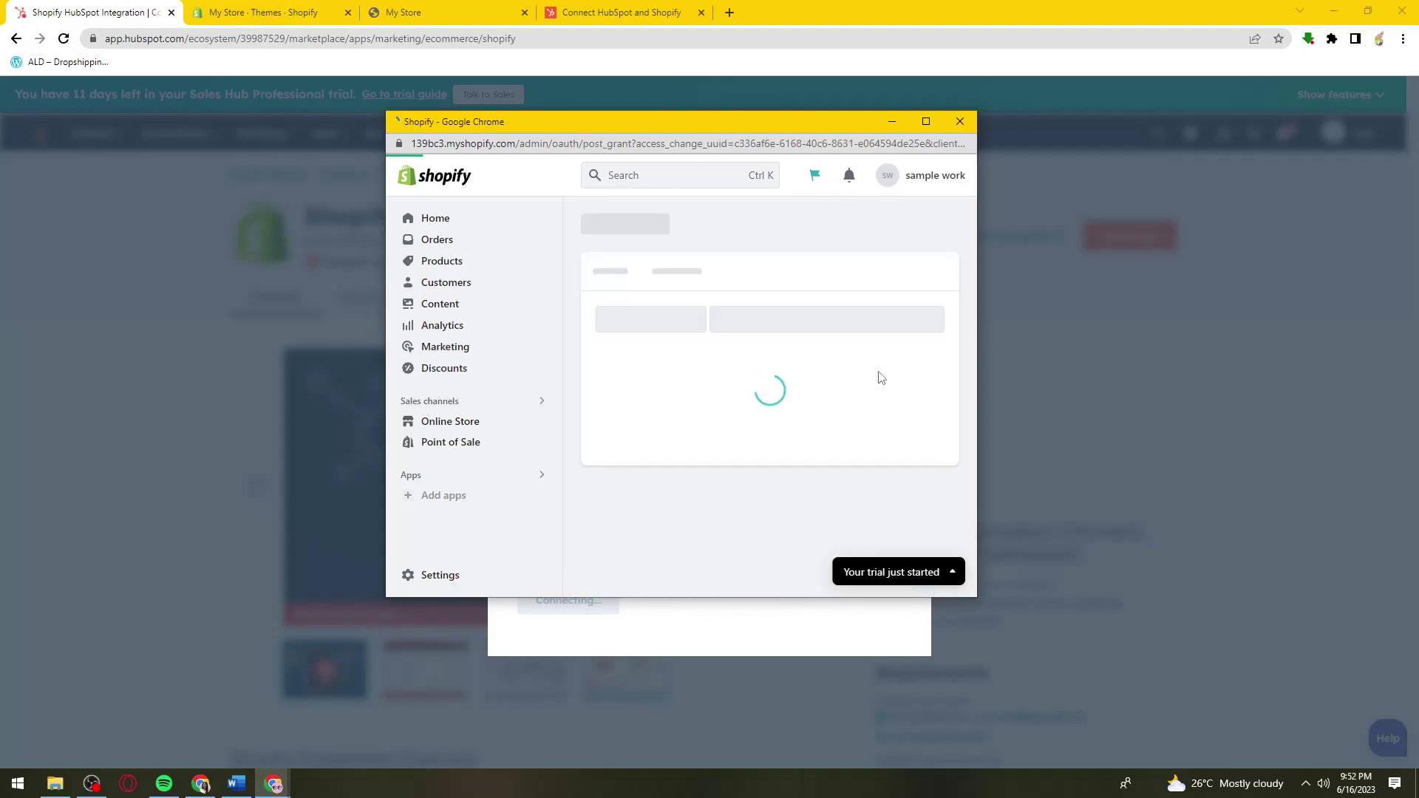